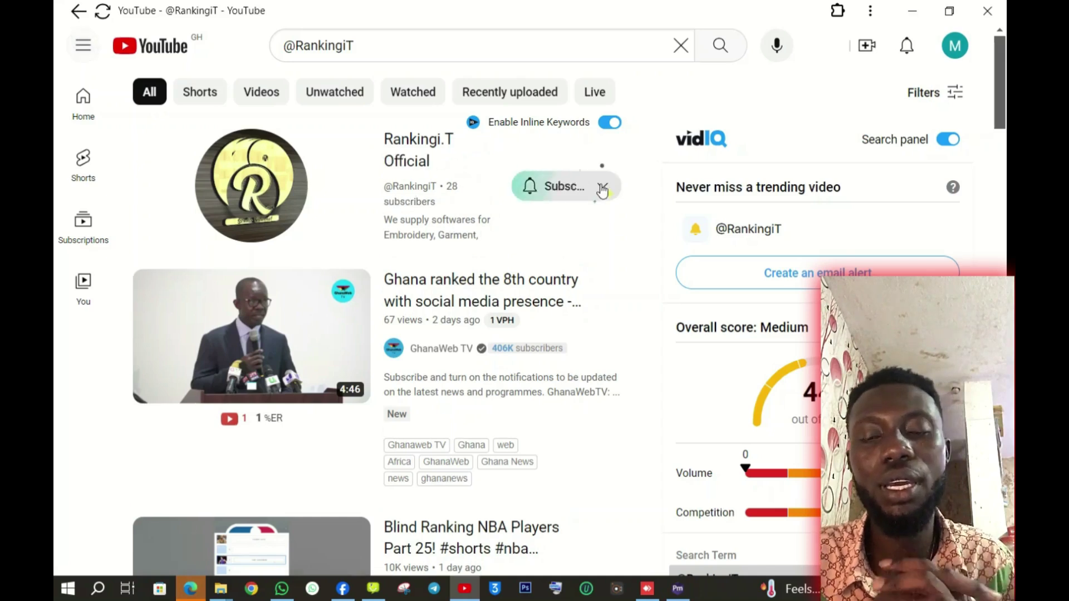
Step: Set Rankingi.T Official notifications to All and view the channel's Videos tab
click(602, 187)
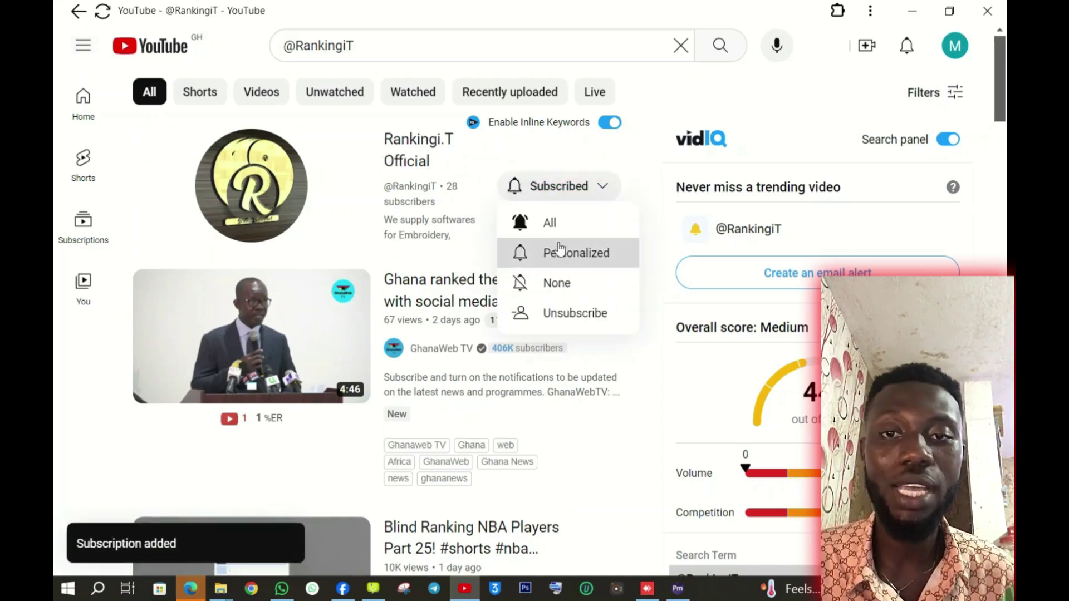
click(550, 223)
click(415, 156)
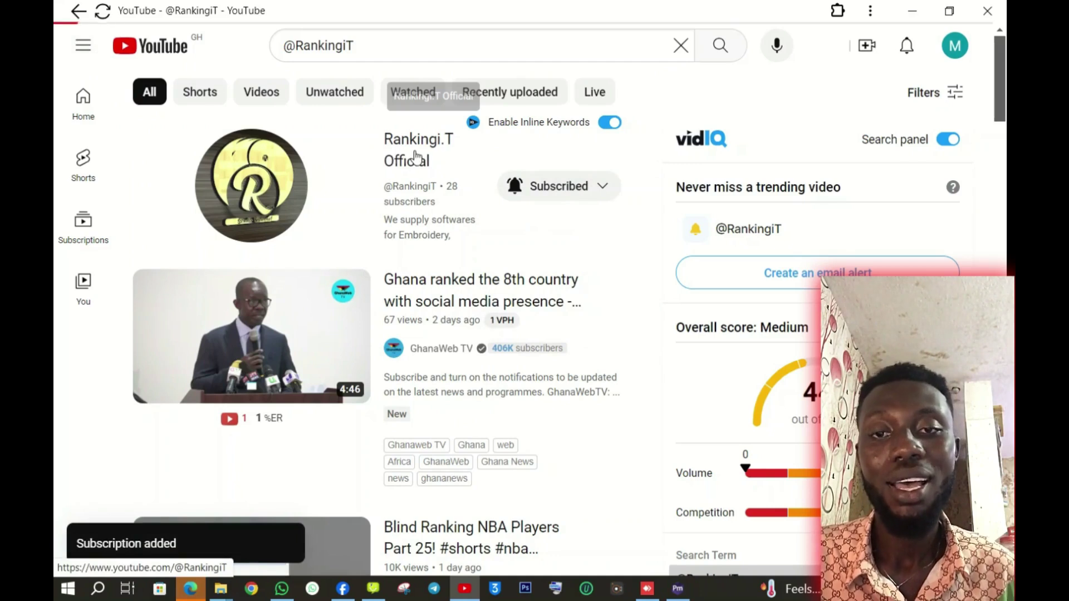
scroll(470, 296, down, 5)
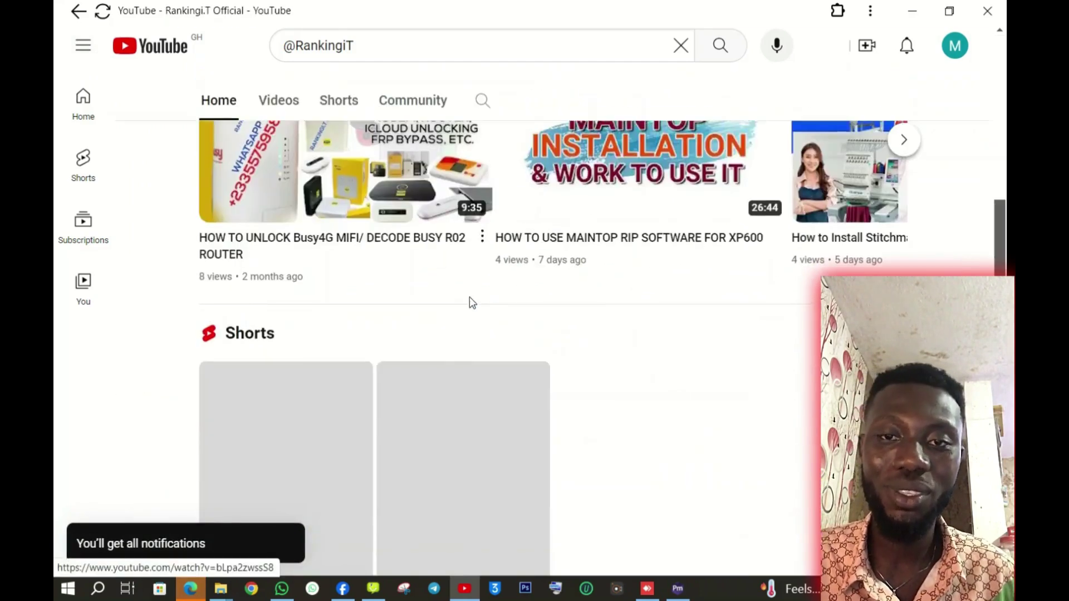
scroll(470, 296, up, 1)
scroll(460, 305, up, 2)
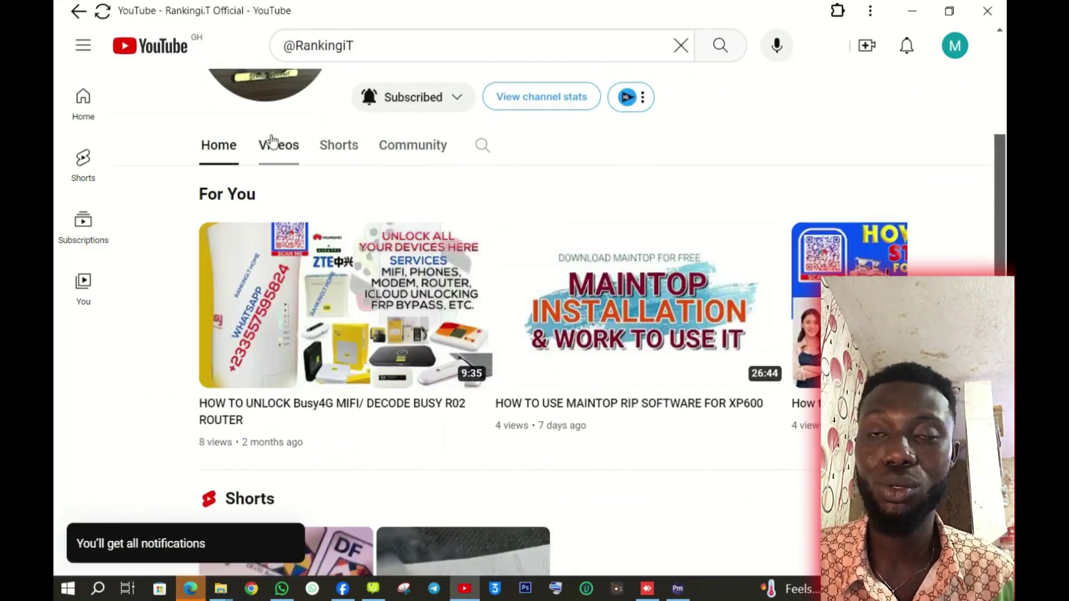
click(279, 145)
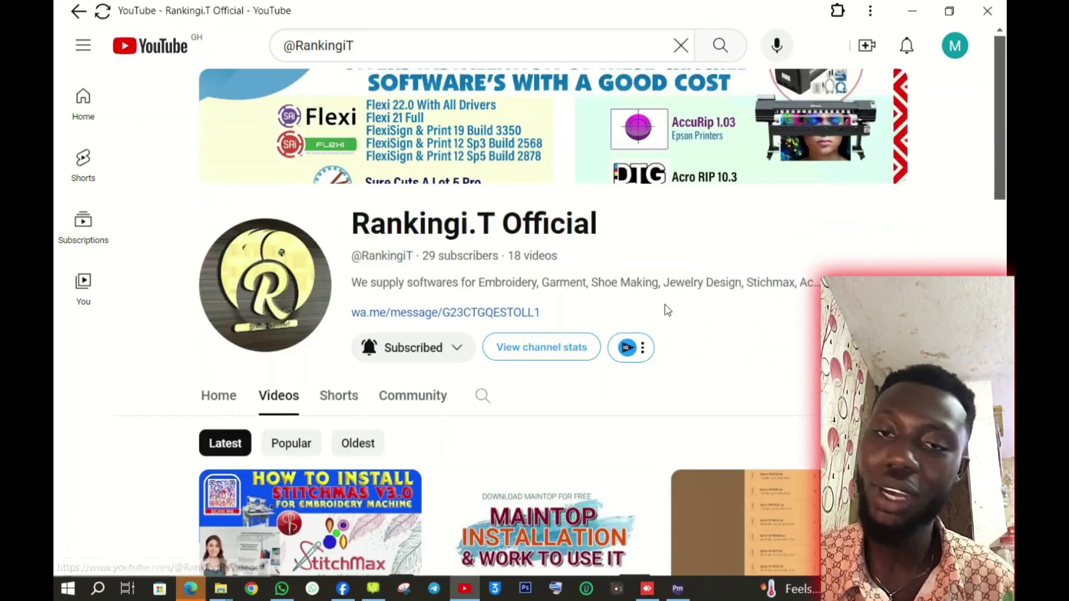
scroll(667, 311, down, 4)
scroll(667, 312, up, 4)
scroll(421, 277, down, 1)
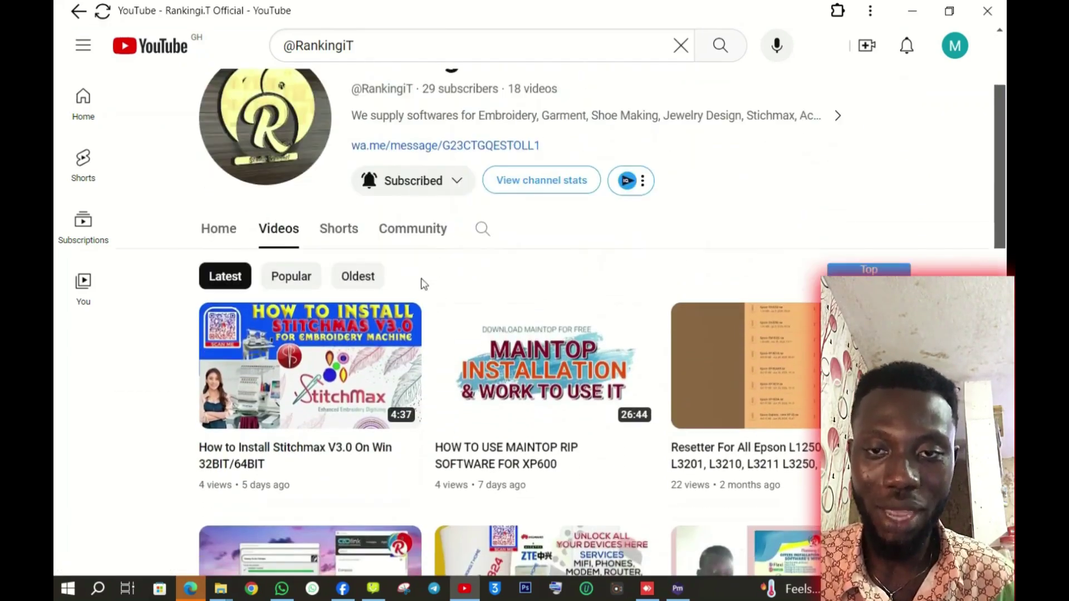
click(429, 185)
click(392, 217)
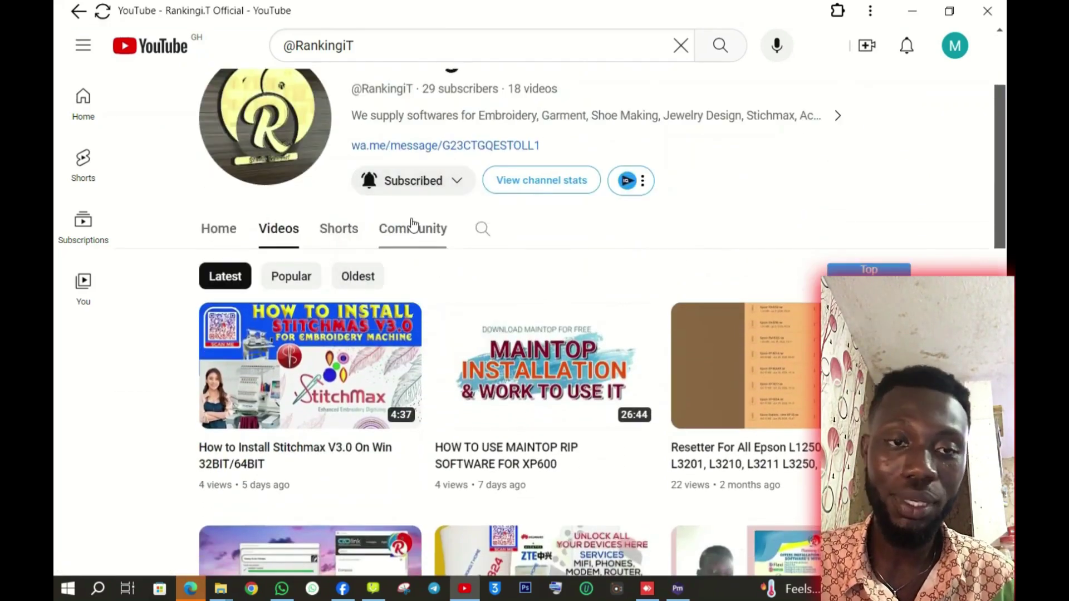
scroll(667, 311, down, 5)
scroll(666, 311, down, 2)
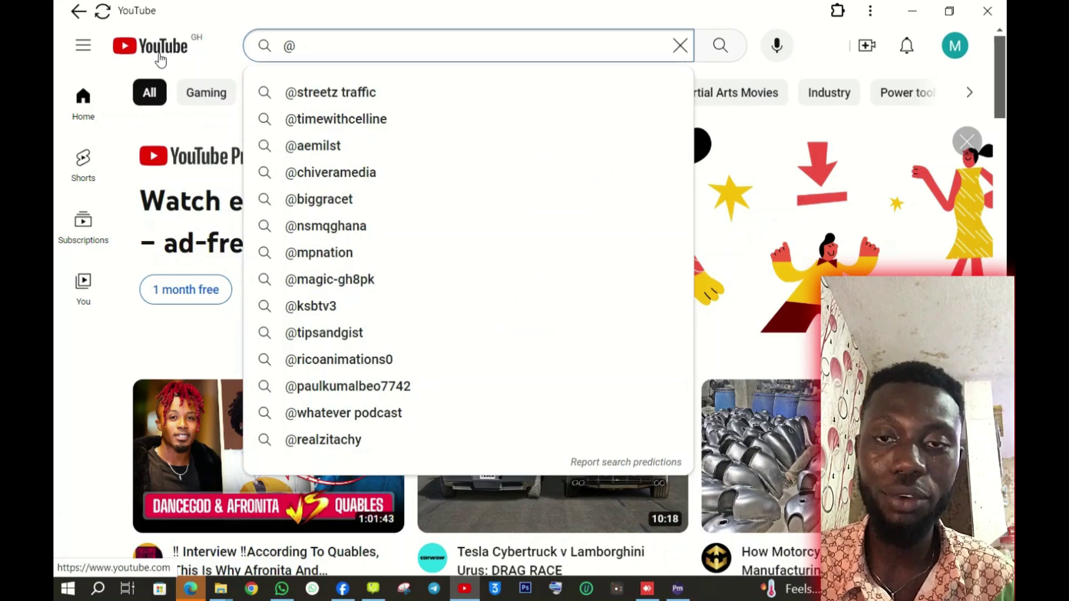
text(Ranking)
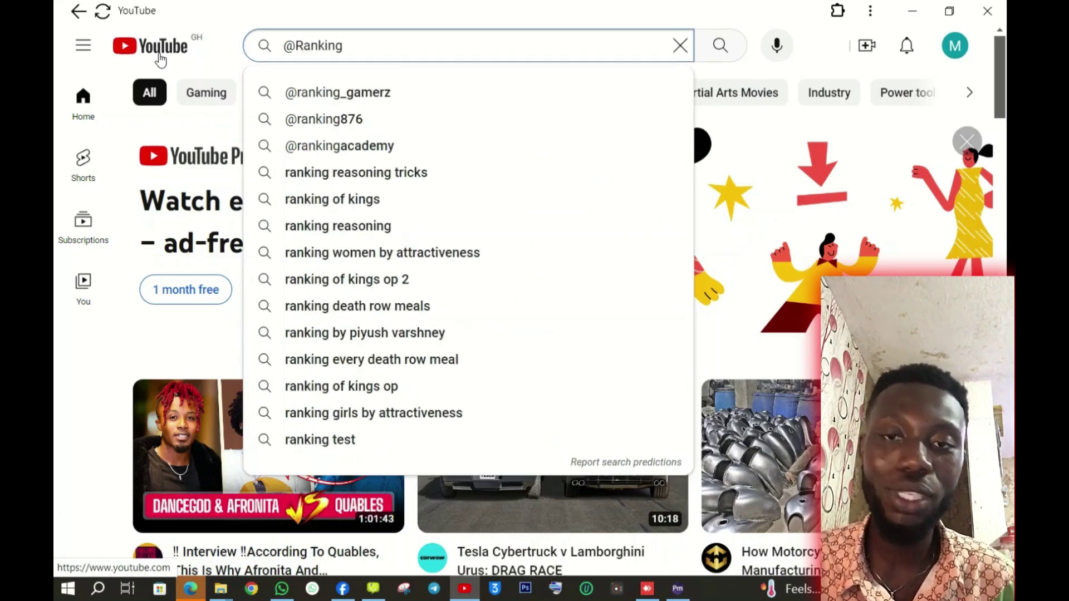
text(iT)
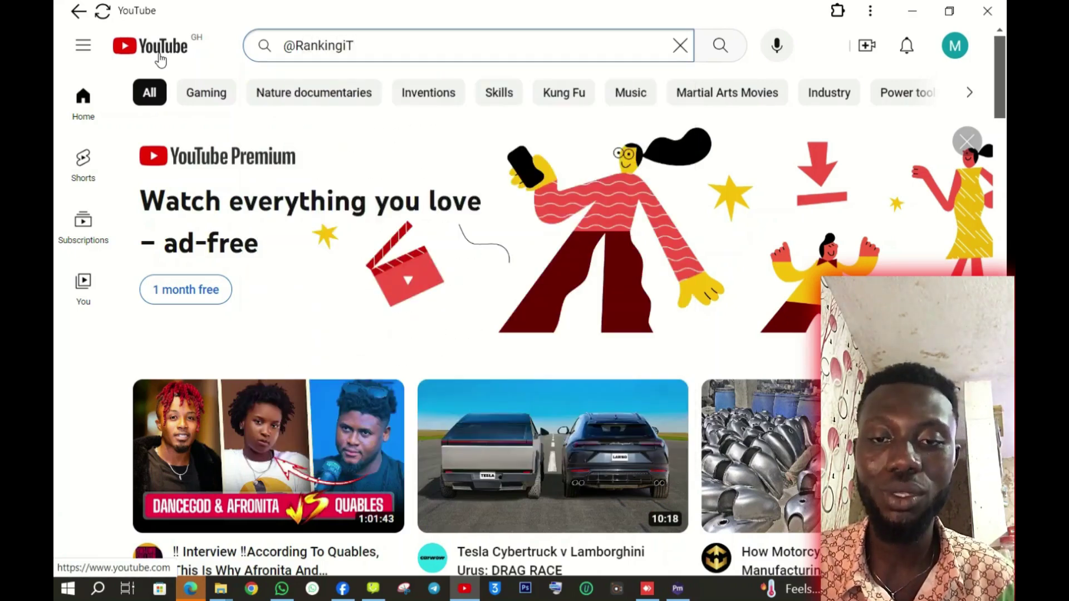
Step: Search for RankingiT, subscribe with All notifications, and show its uploaded videos
key(Return)
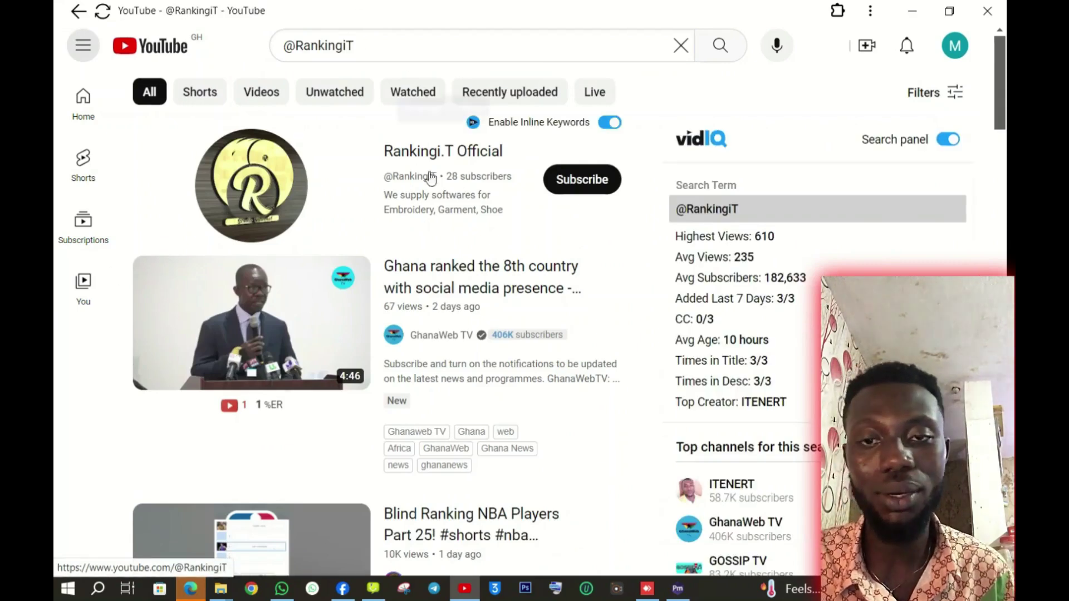
click(582, 178)
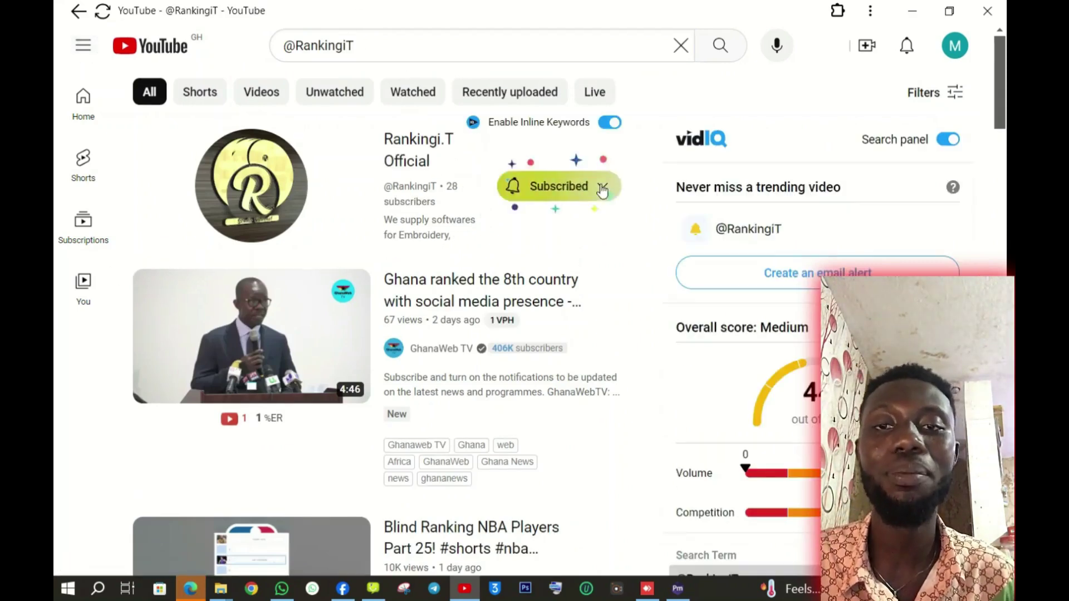
click(601, 187)
click(560, 251)
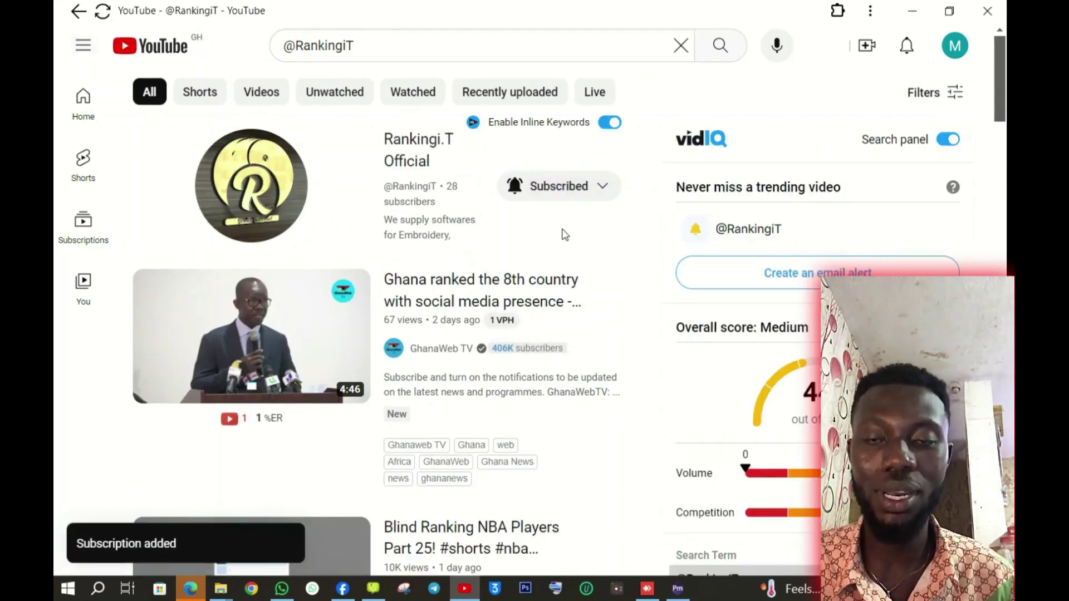
click(416, 147)
scroll(459, 301, down, 5)
scroll(459, 301, up, 2)
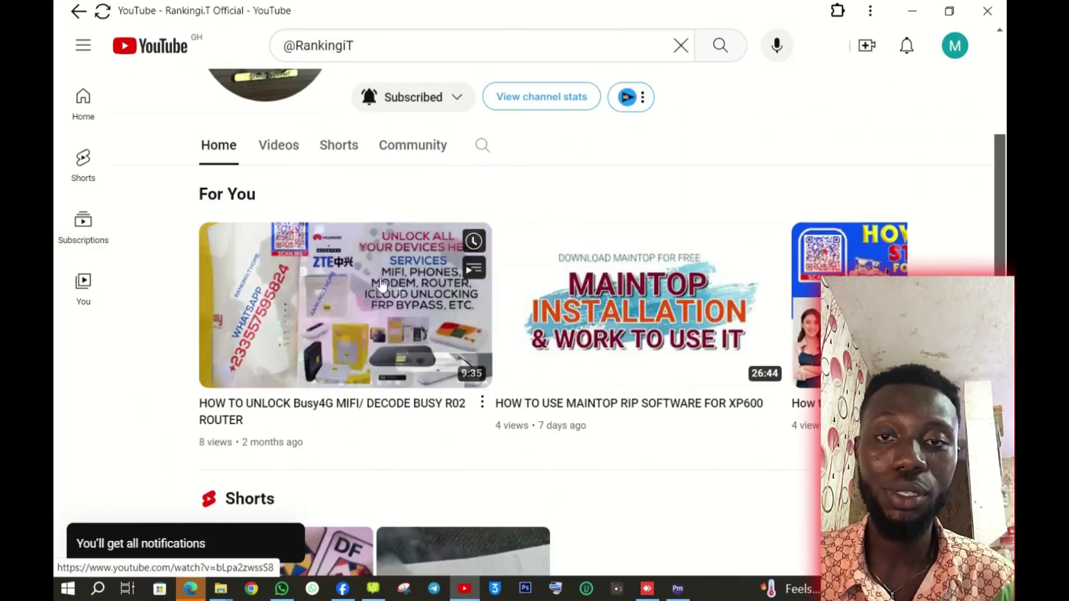
click(278, 145)
scroll(652, 267, down, 4)
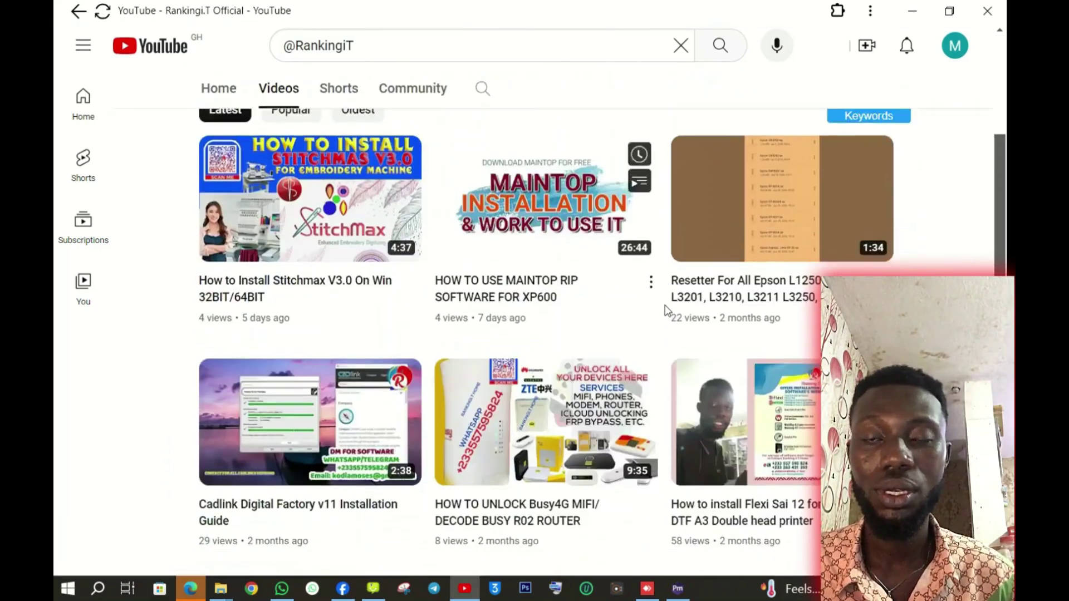
scroll(667, 310, up, 3)
scroll(667, 311, down, 1)
Step: Confirm All notifications and open the SAi Flexi 22 Installation video
click(412, 179)
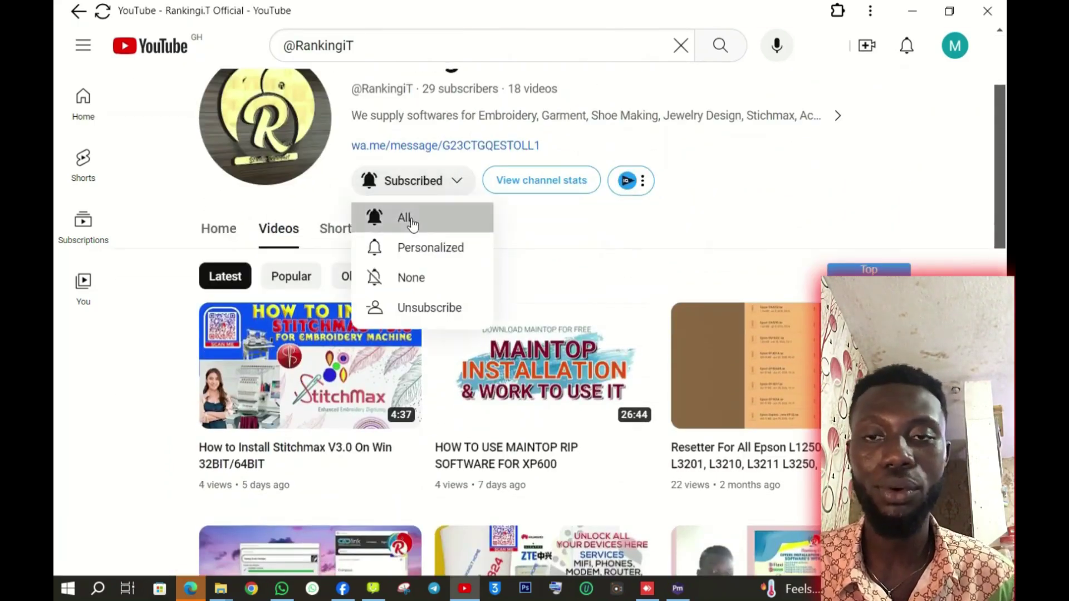
click(402, 216)
scroll(750, 276, down, 6)
scroll(726, 284, down, 5)
scroll(701, 293, down, 2)
mouse_move(781, 258)
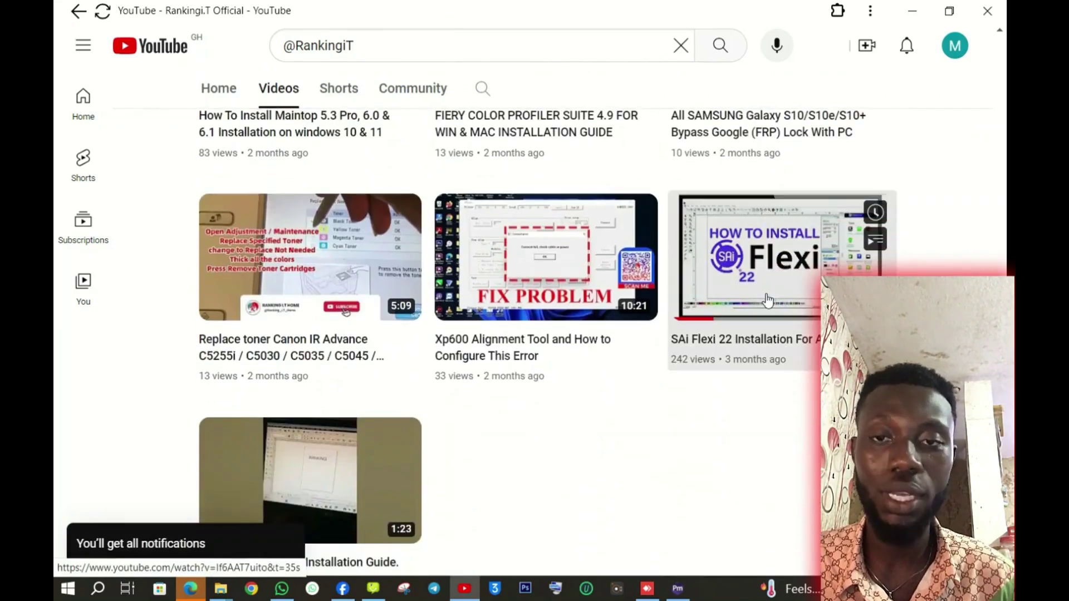
click(690, 299)
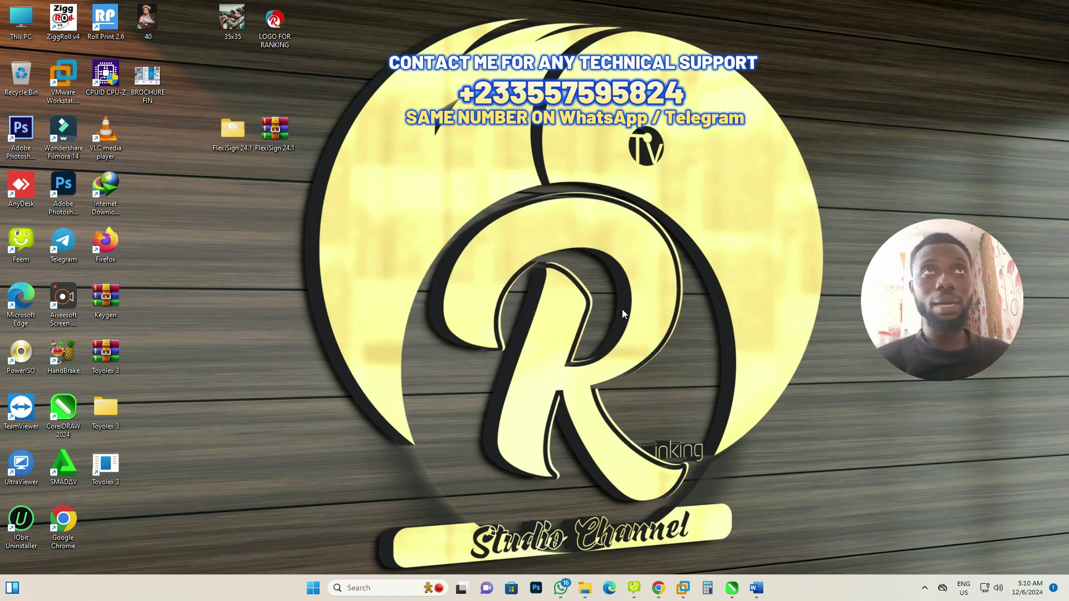
Step: Browse the Toyolex 3 folder inside Toyolex 3.rar, then close WinRAR
double_click(103, 353)
click(497, 203)
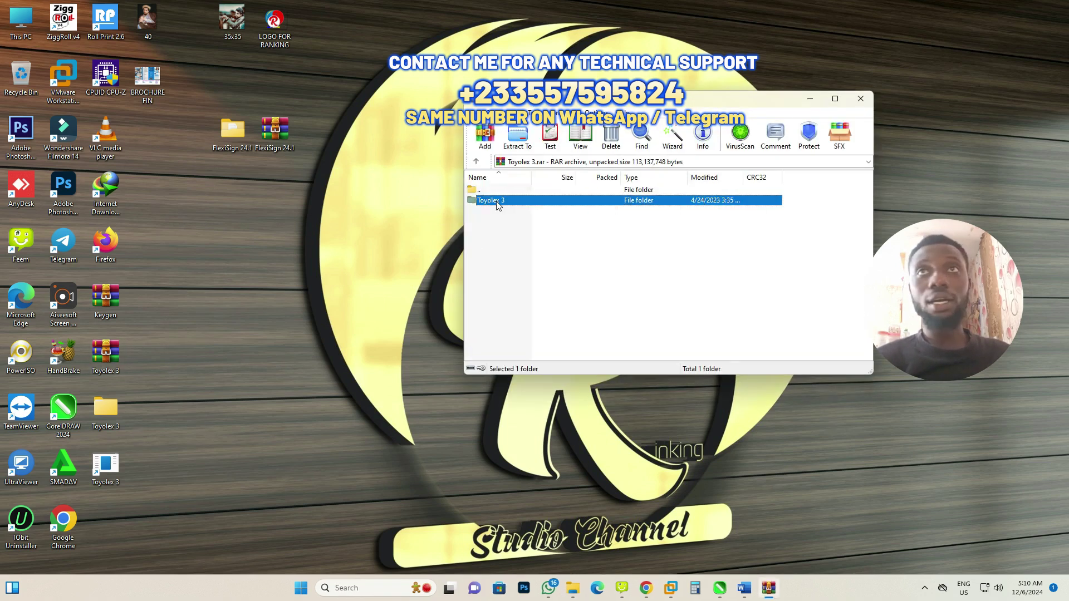
double_click(497, 202)
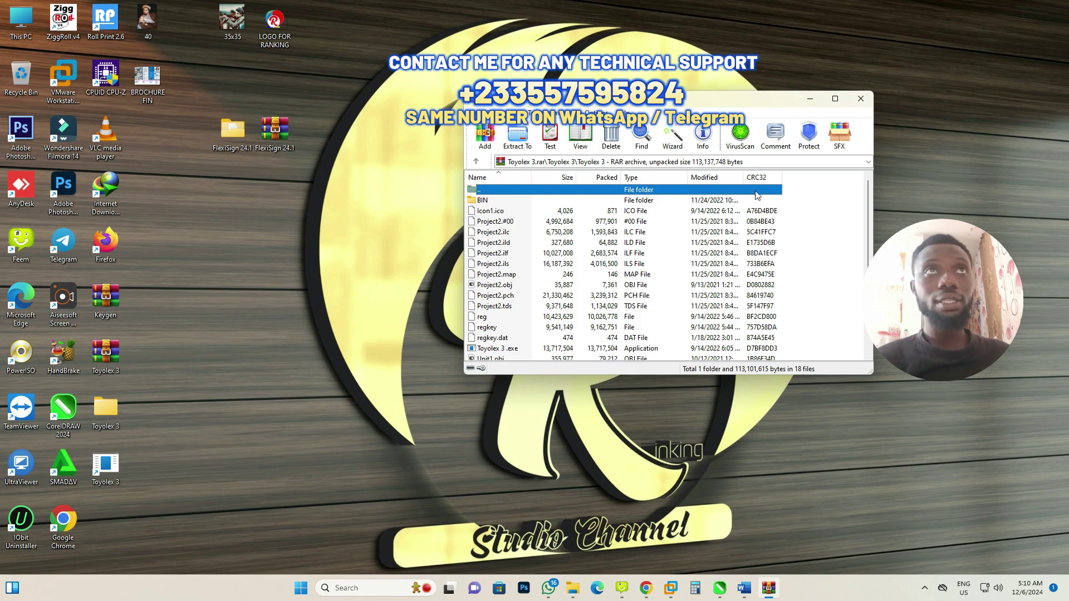
click(861, 99)
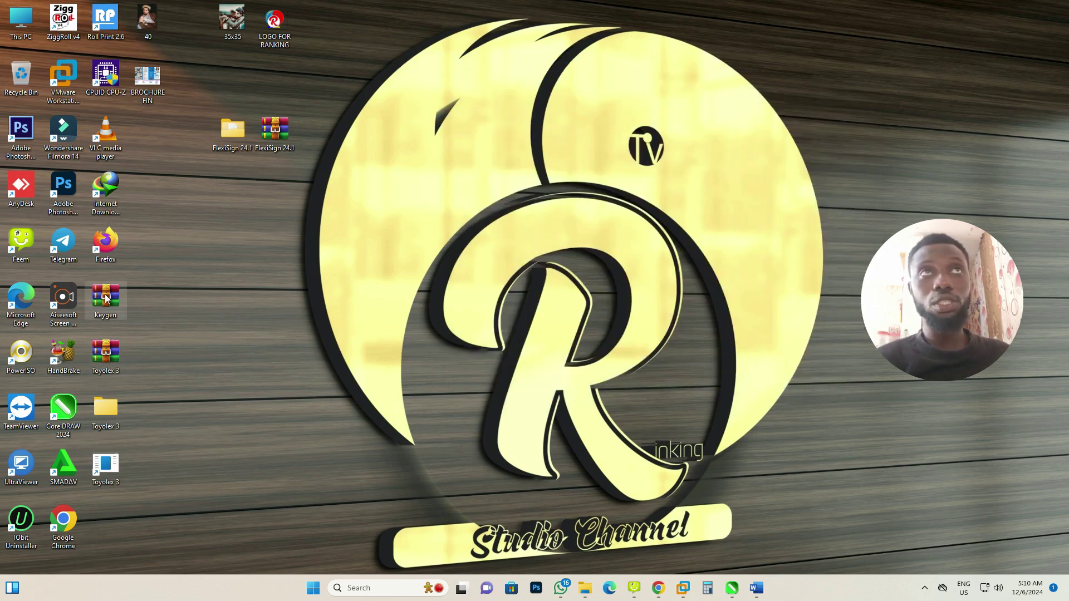
Step: Open the Keygen folder inside Keygen.rar
double_click(106, 301)
click(497, 207)
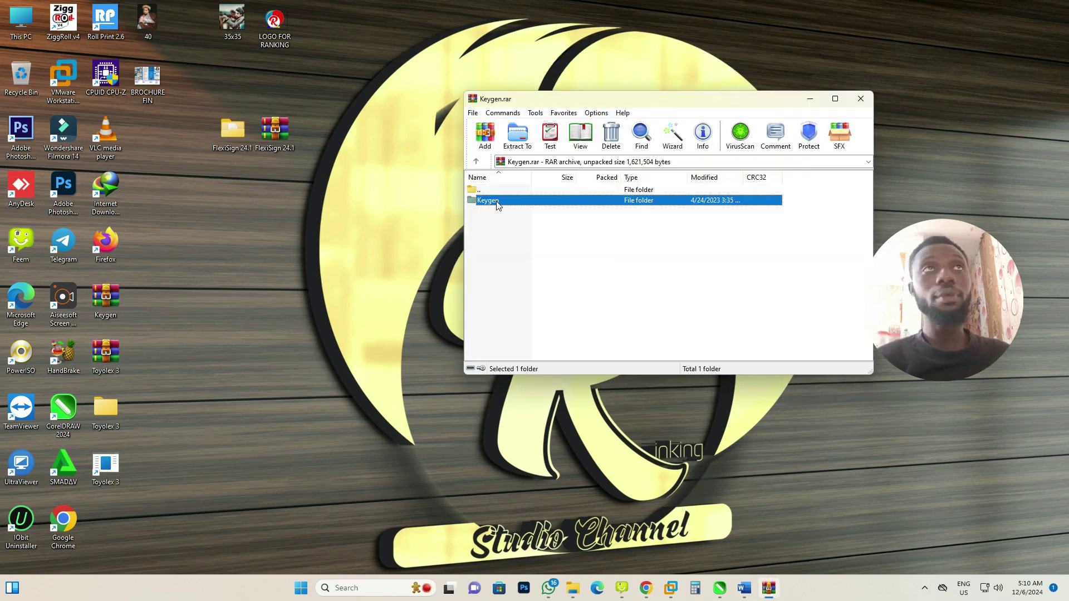
double_click(497, 207)
Step: Run the Toyolex keygen, then close its window and the Keygen archive
double_click(499, 202)
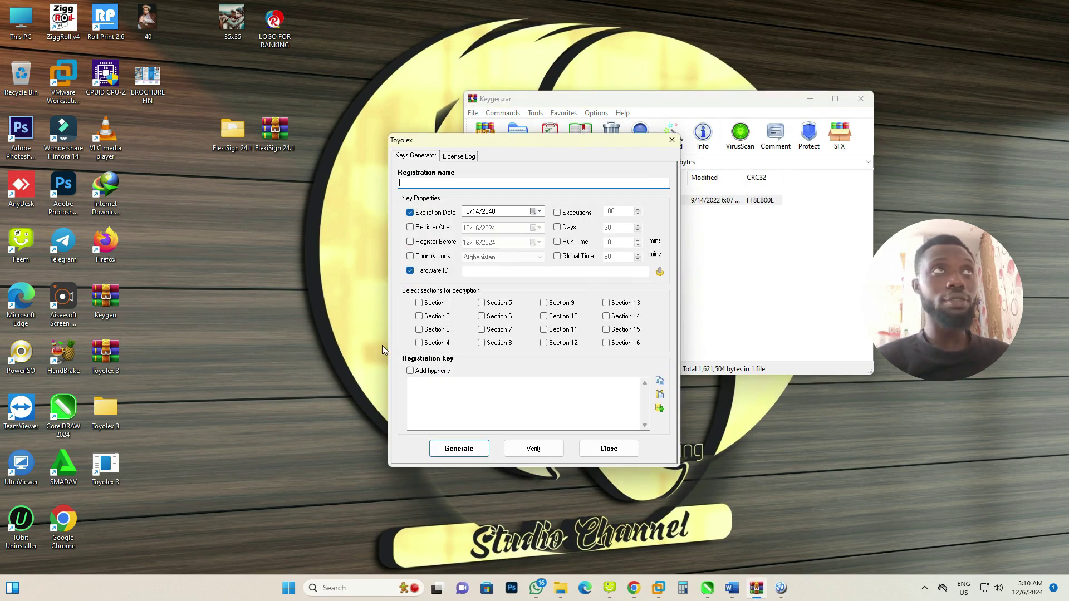
click(672, 139)
click(861, 101)
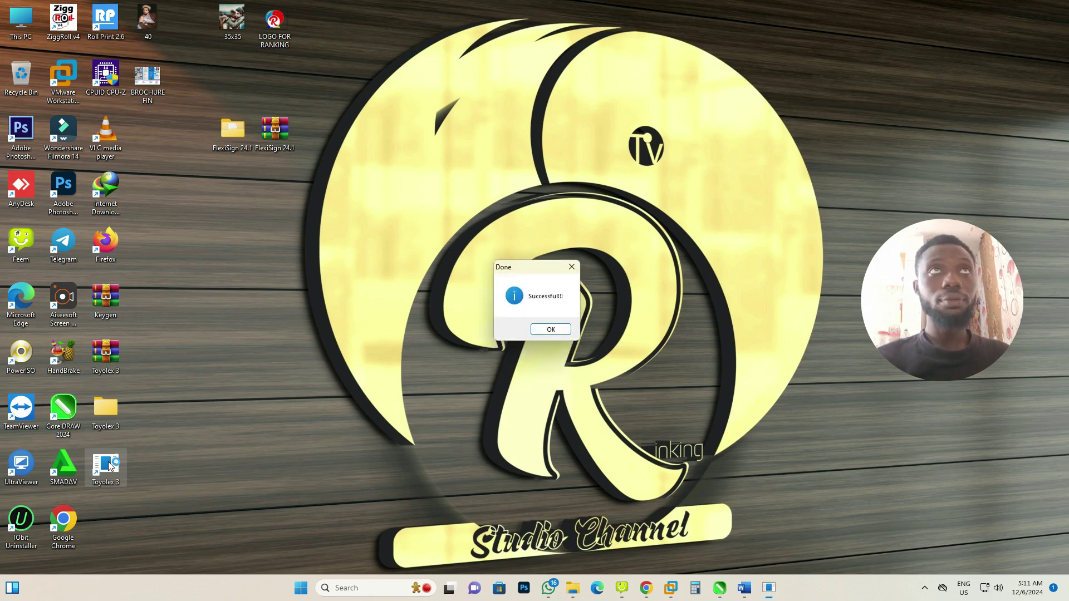
Step: Launch Toyolex 3 Denso, dismiss the Successful!!! message and centre the main window
click(556, 355)
drag(502, 44, 369, 79)
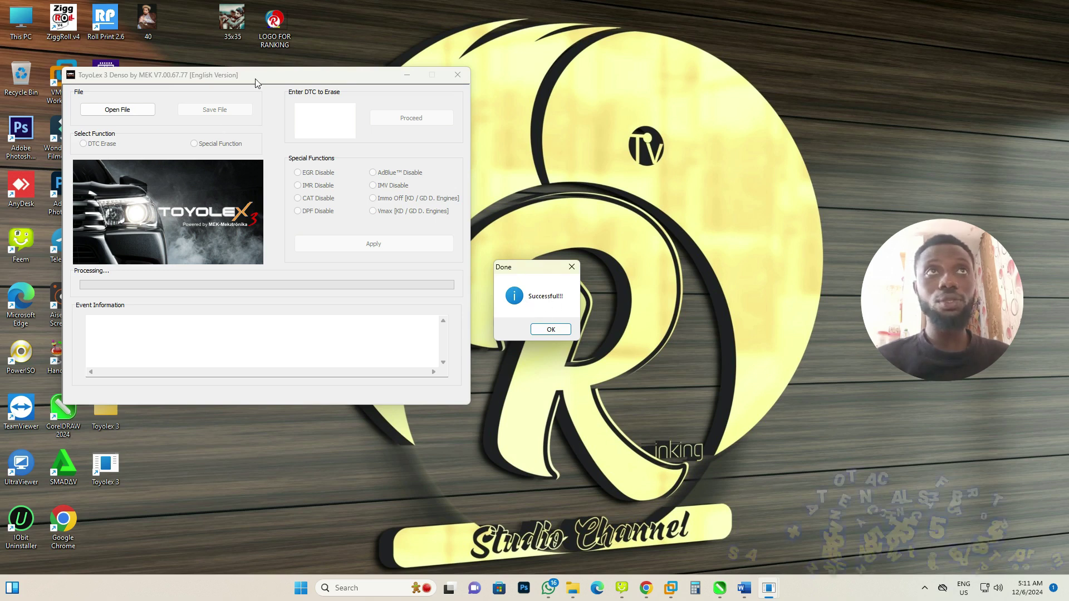
drag(255, 78, 314, 98)
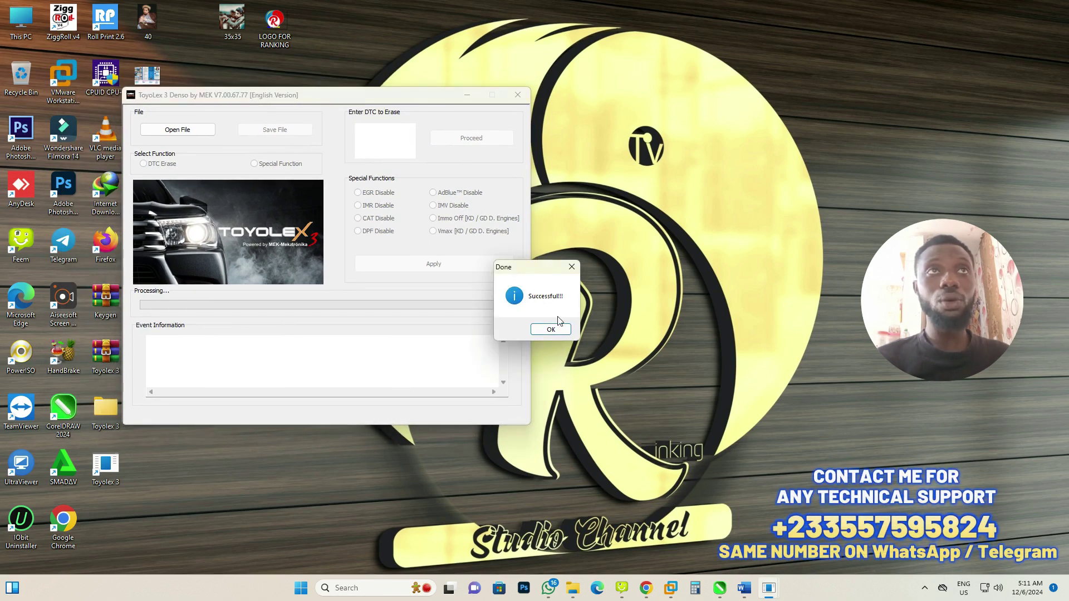
click(551, 329)
drag(350, 93, 513, 98)
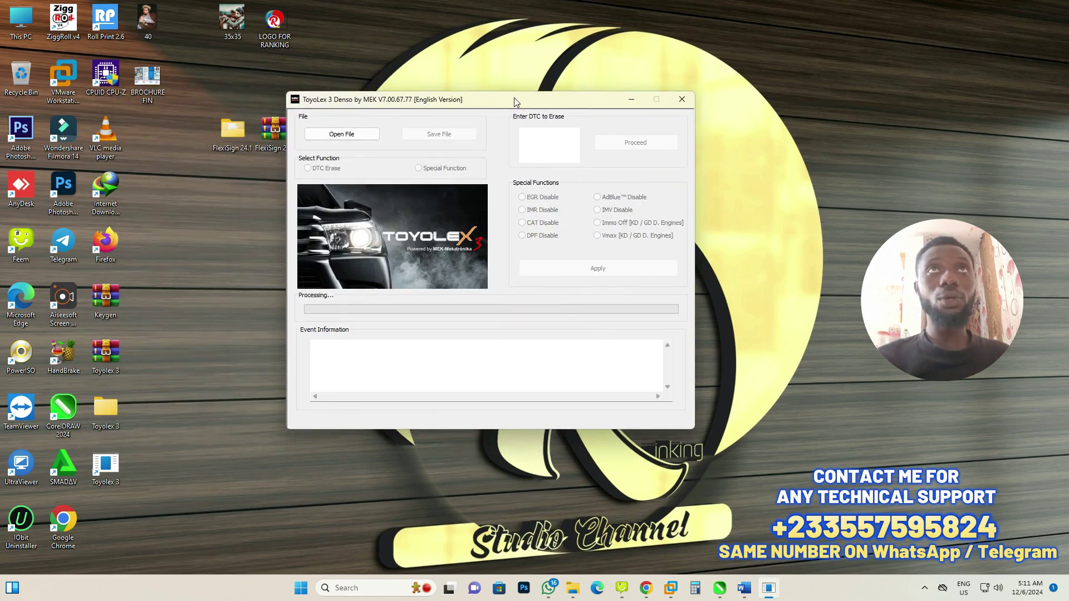